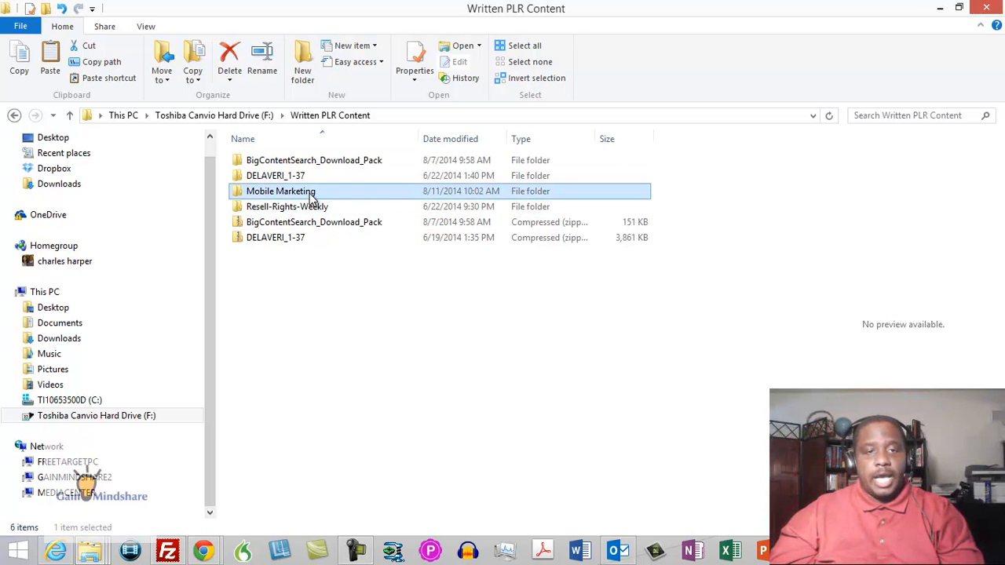
- Open the Mobile Marketing folder, go into Mobile-Marketing-PLR, and open its Mobile Marketing PLR subfolder
double_click(309, 192)
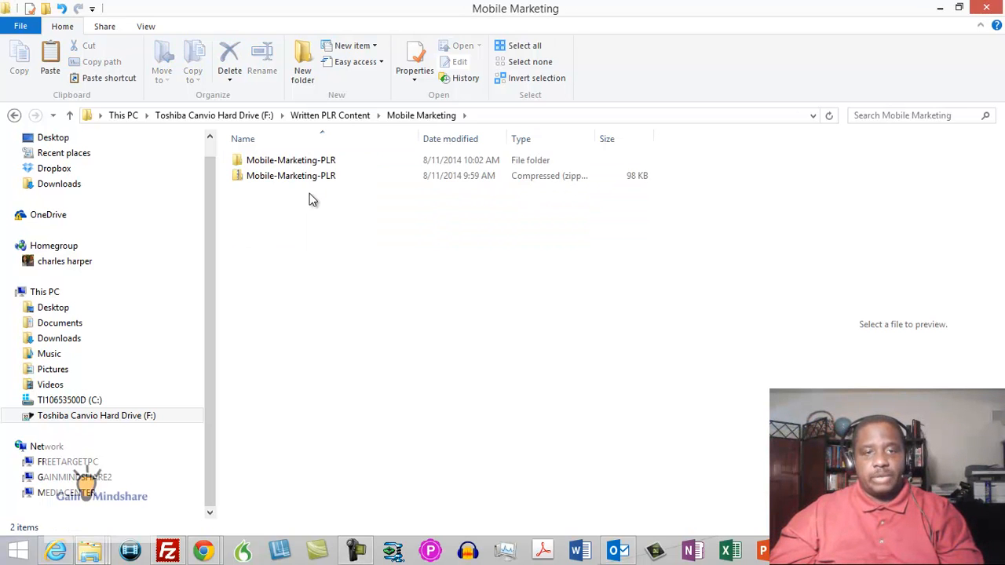
double_click(310, 162)
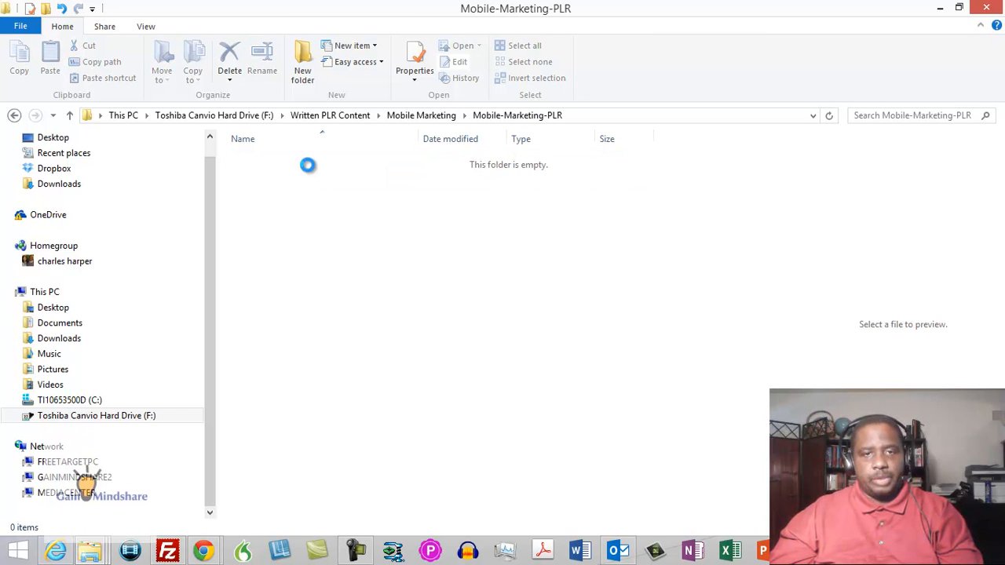
left_click(310, 166)
double_click(313, 169)
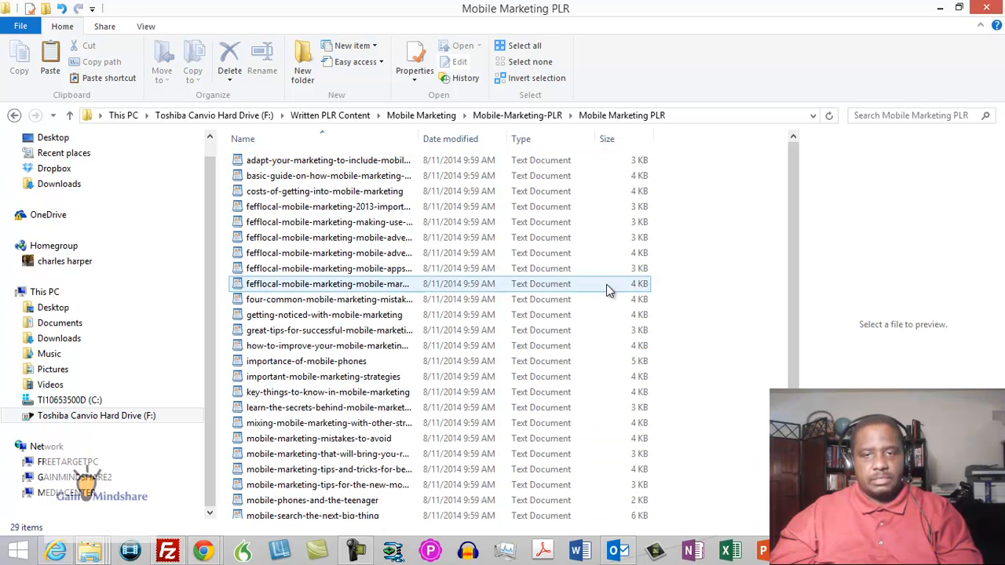
left_click_drag(790, 270, 783, 215)
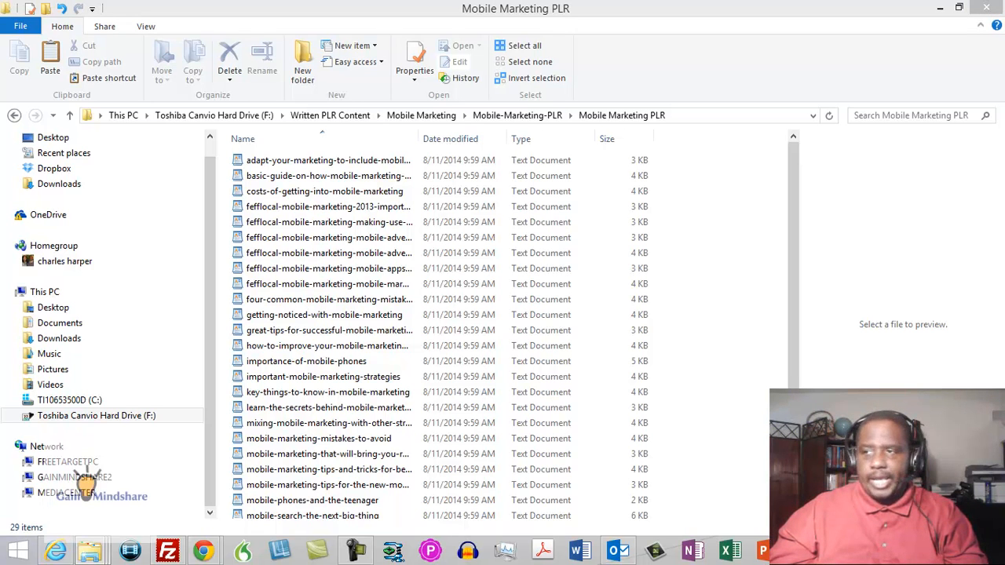
left_click(476, 302)
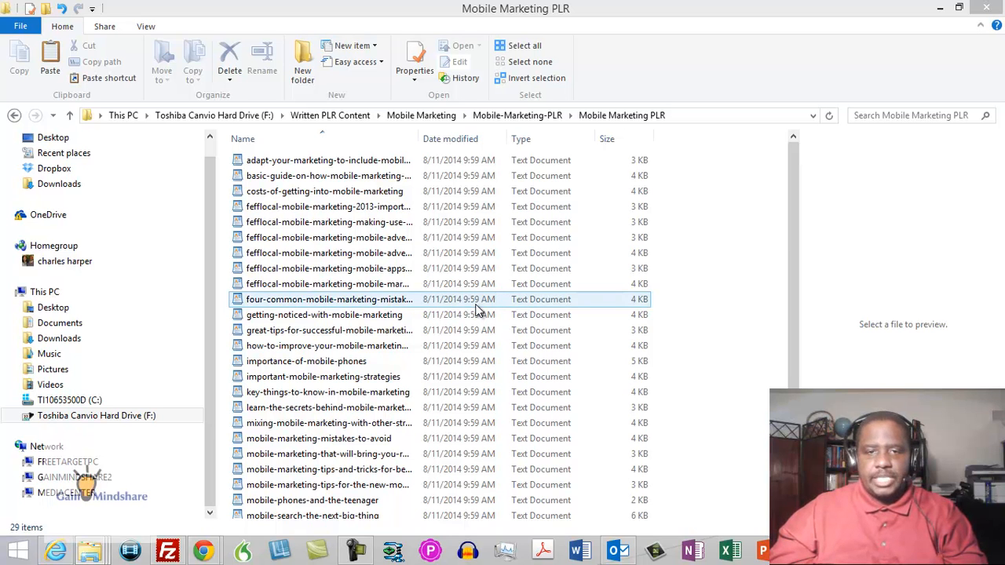
right_click(477, 306)
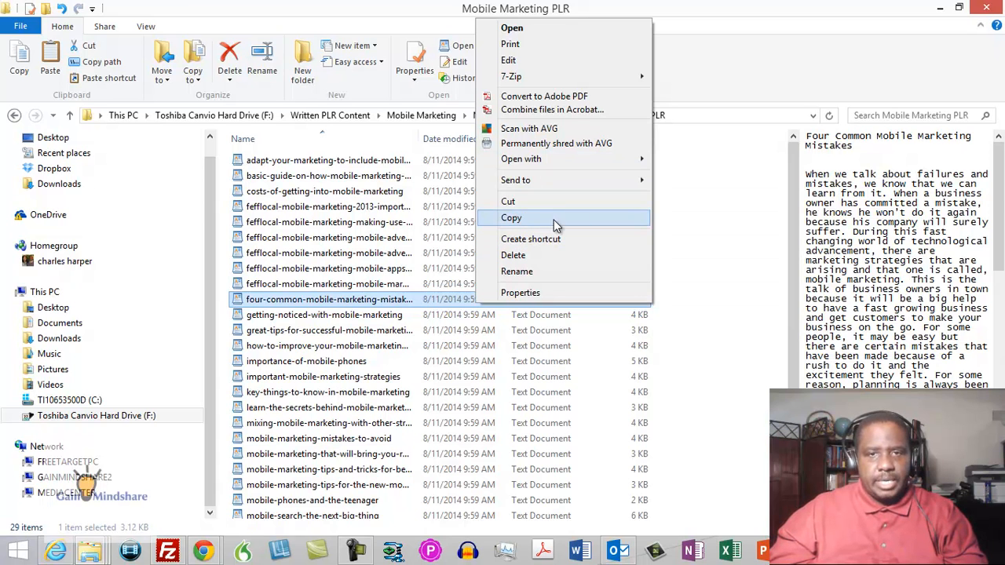
left_click(512, 219)
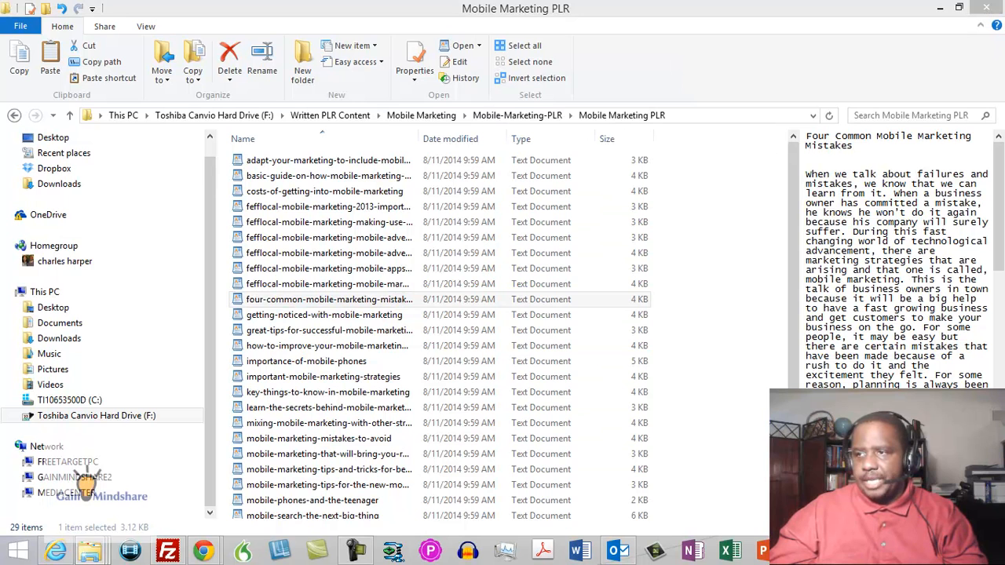
right_click(414, 293)
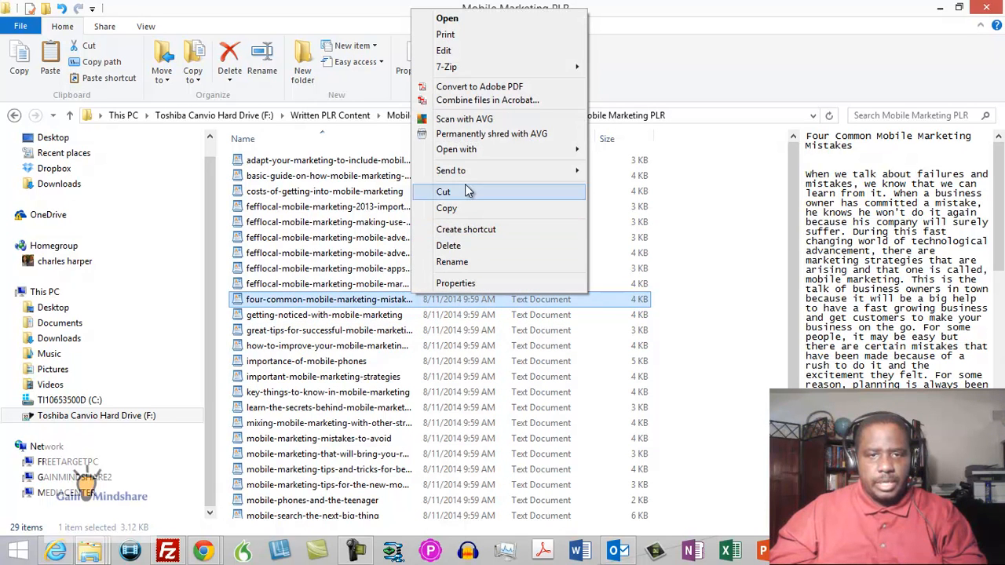
left_click(368, 258)
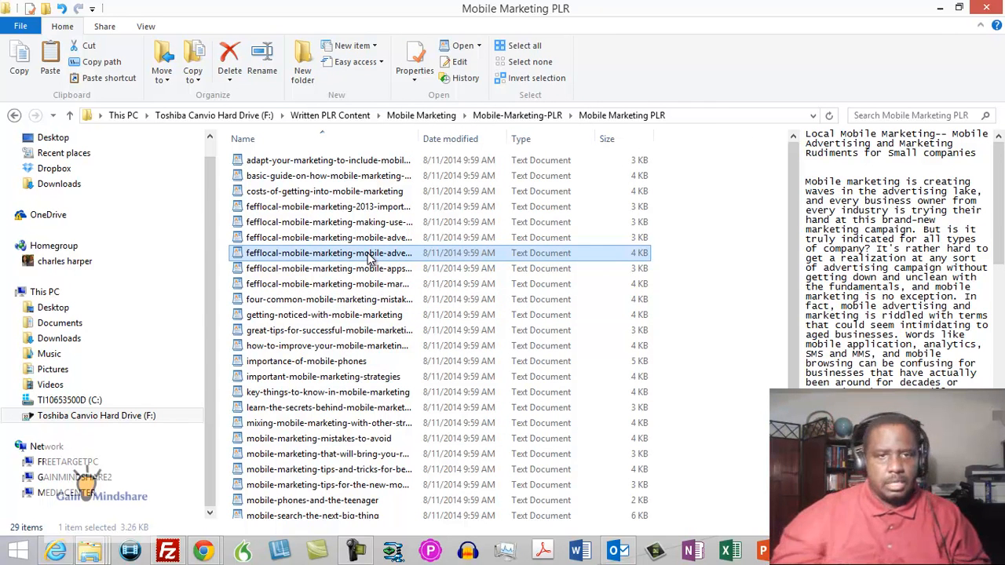
- Paste the getnames batch file into the Mobile Marketing PLR folder and run it
key("ctrl+v")
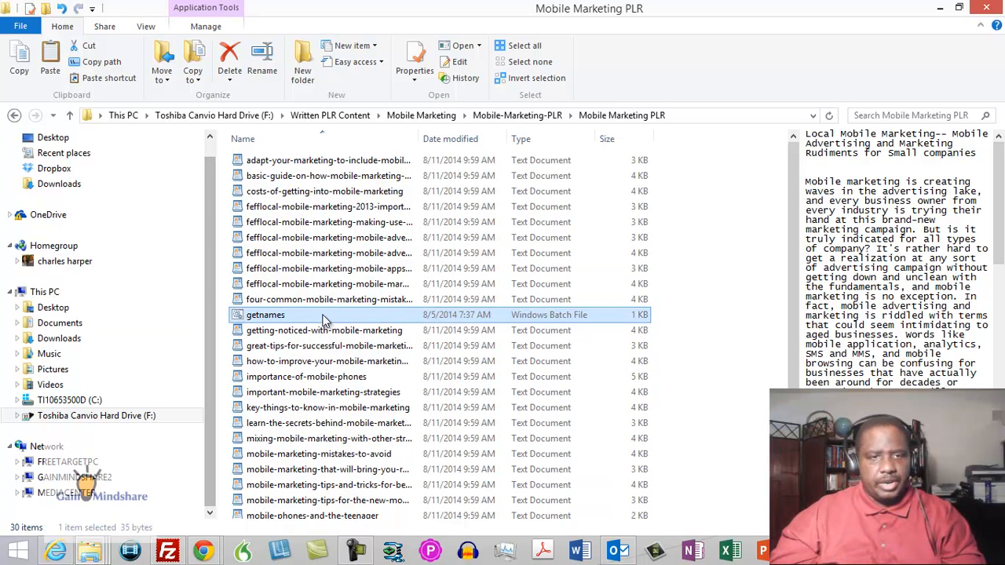
left_click(267, 318)
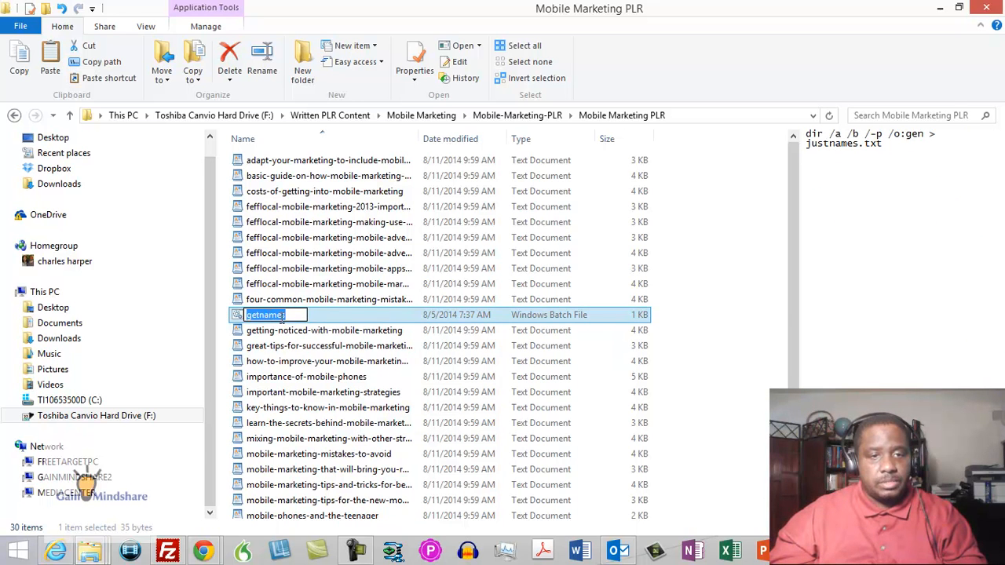
double_click(323, 317)
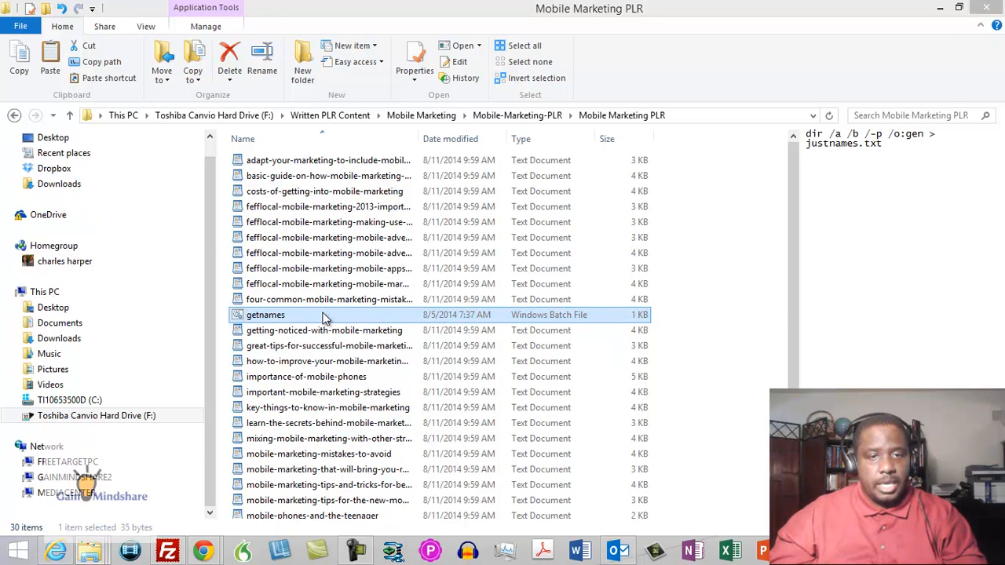
- Find the justnames text file in the folder and open it in WordPad
left_click_drag(790, 196, 793, 303)
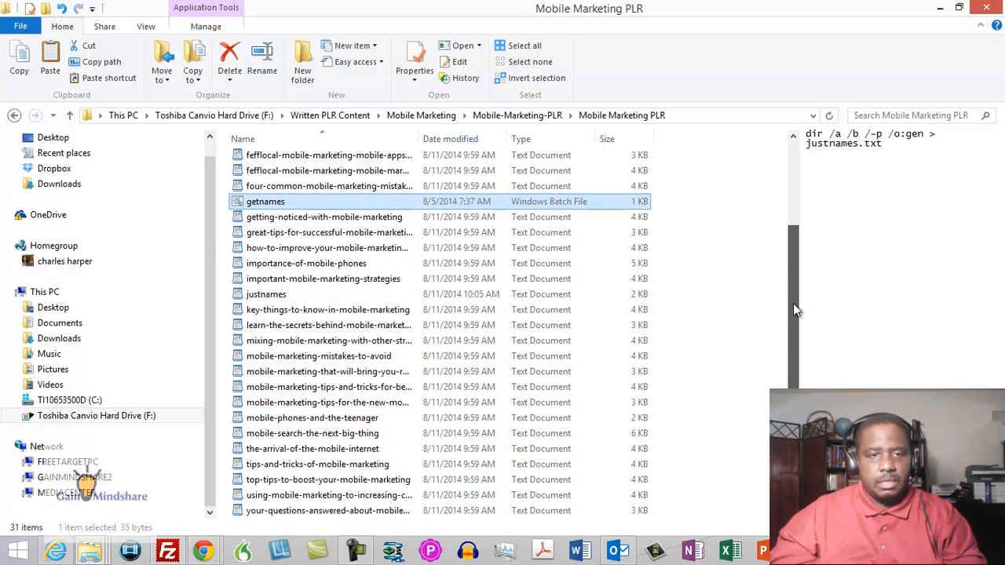
left_click(273, 297)
left_click(269, 294)
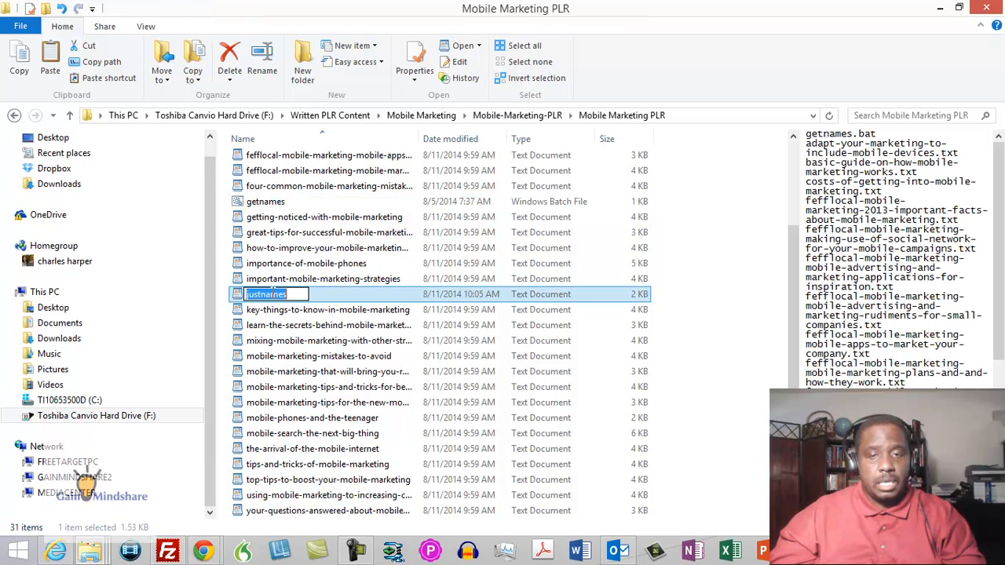
left_click(322, 294)
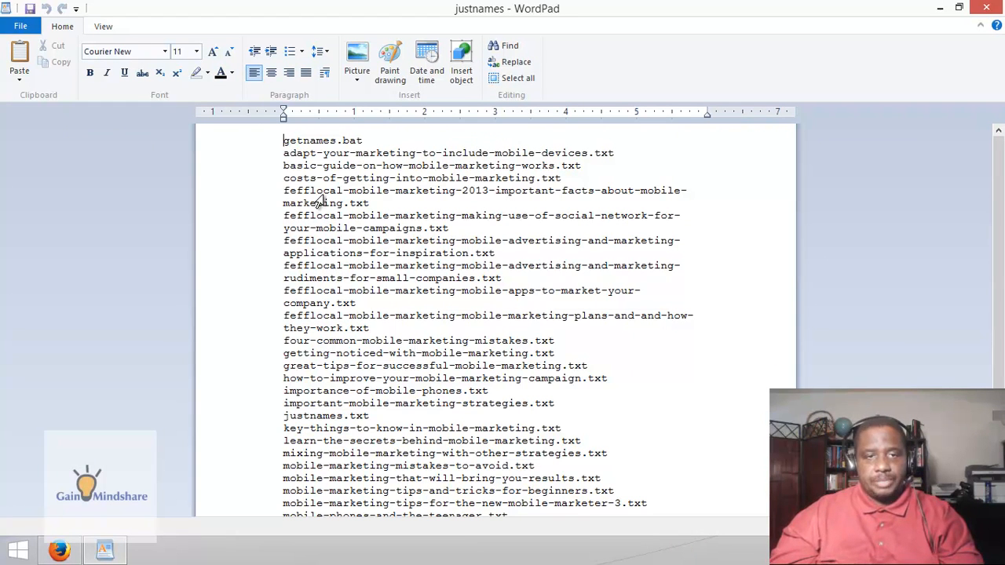
- Delete the getnames.bat and justnames.txt lines from the file name list
left_click(249, 143)
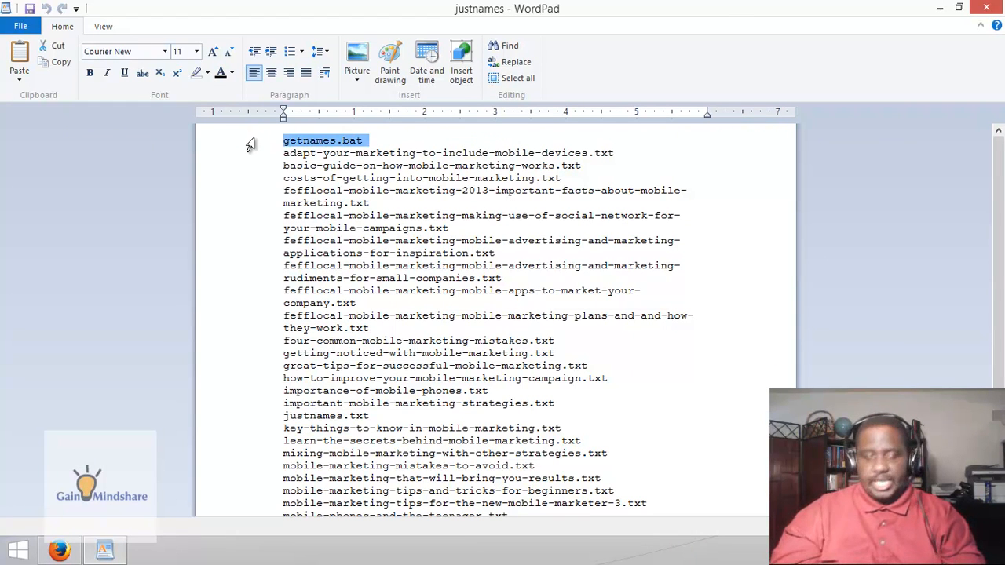
key("Delete")
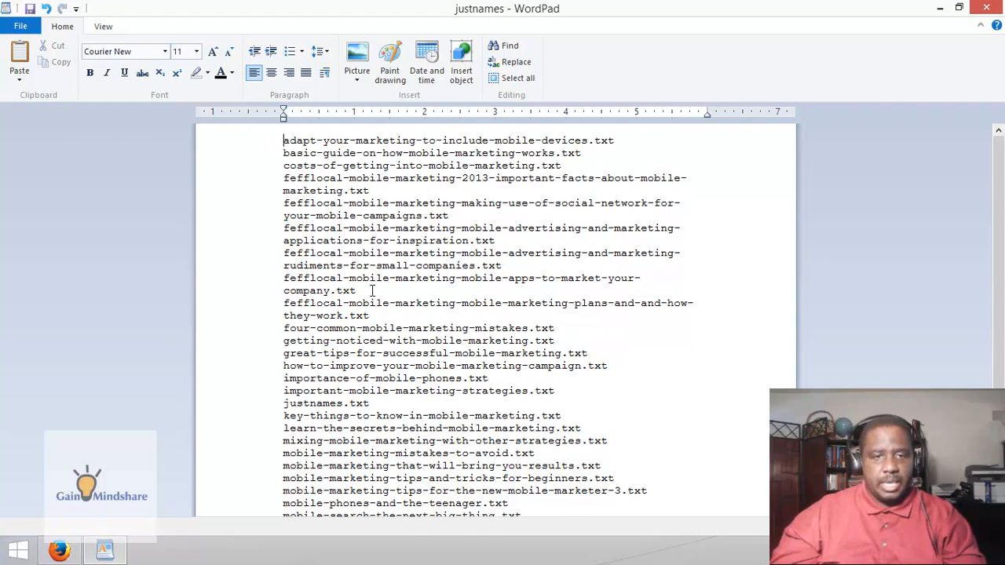
left_click(257, 406)
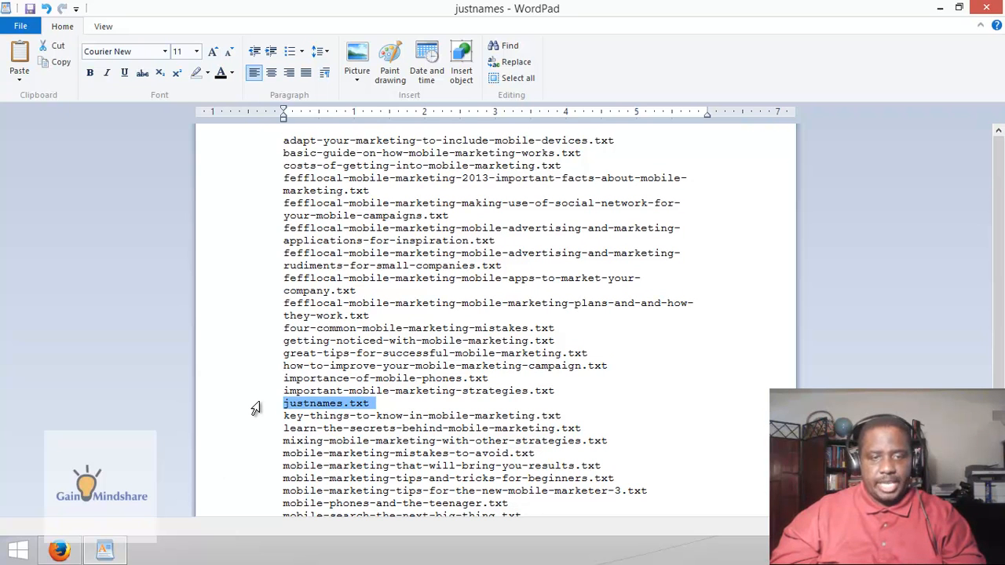
key("Delete")
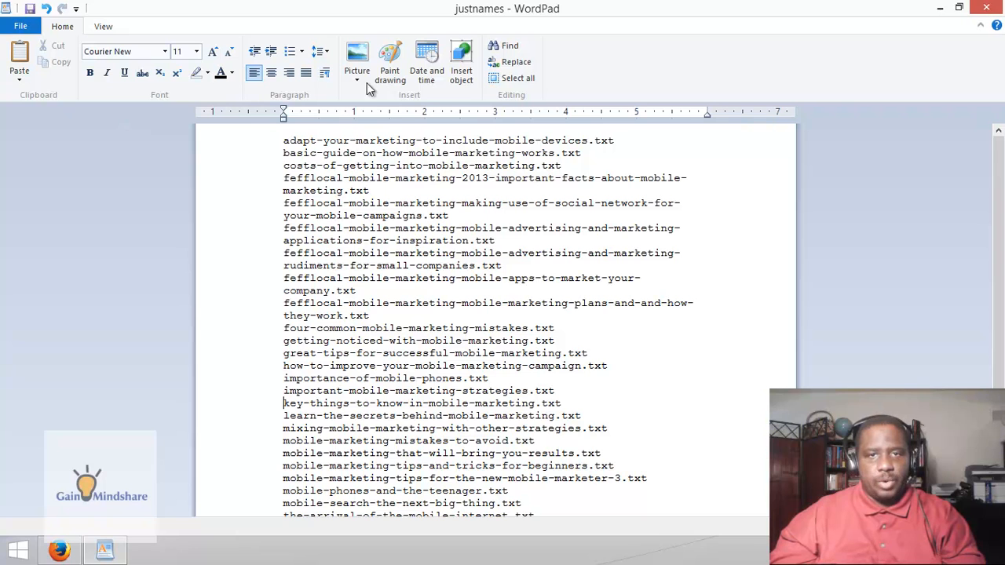
- Remove every ".txt" extension from the list by replacing all occurrences with nothing
left_click(525, 66)
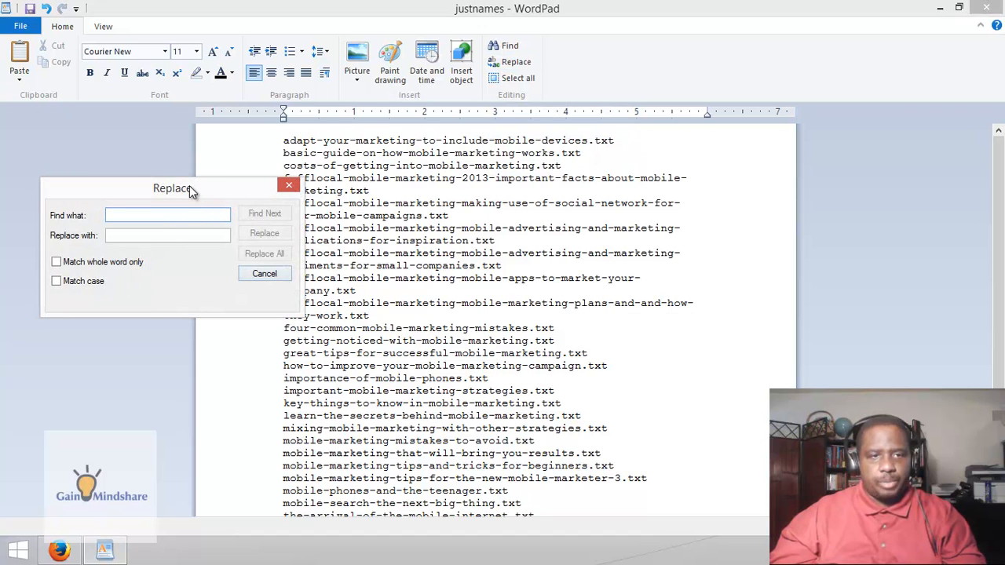
left_click_drag(189, 193, 299, 180)
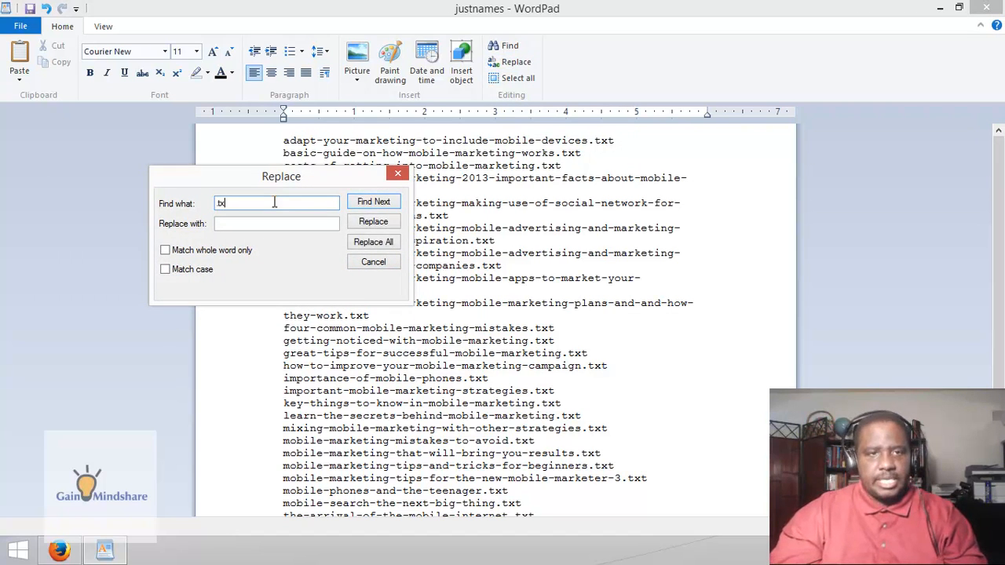
type("txt")
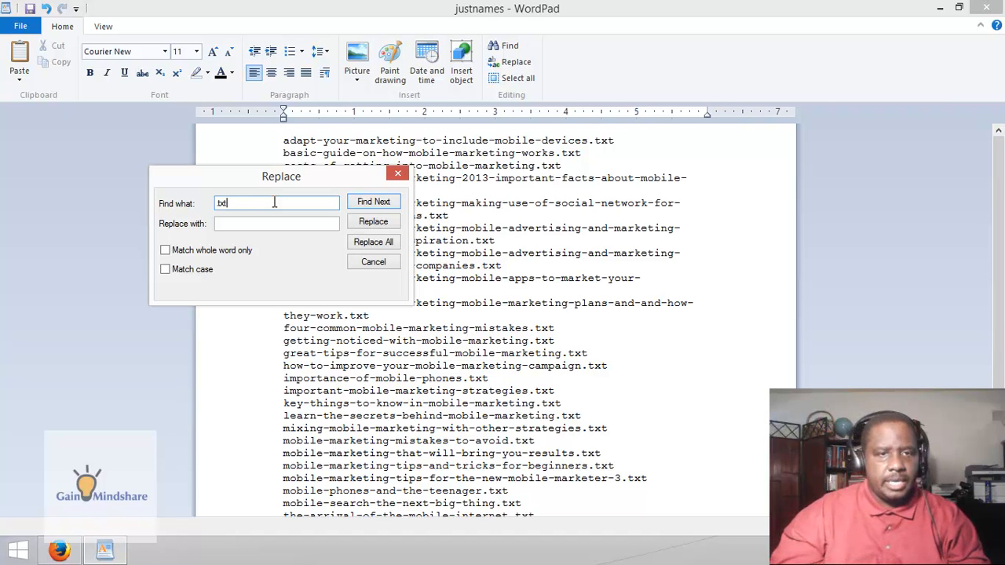
left_click(258, 224)
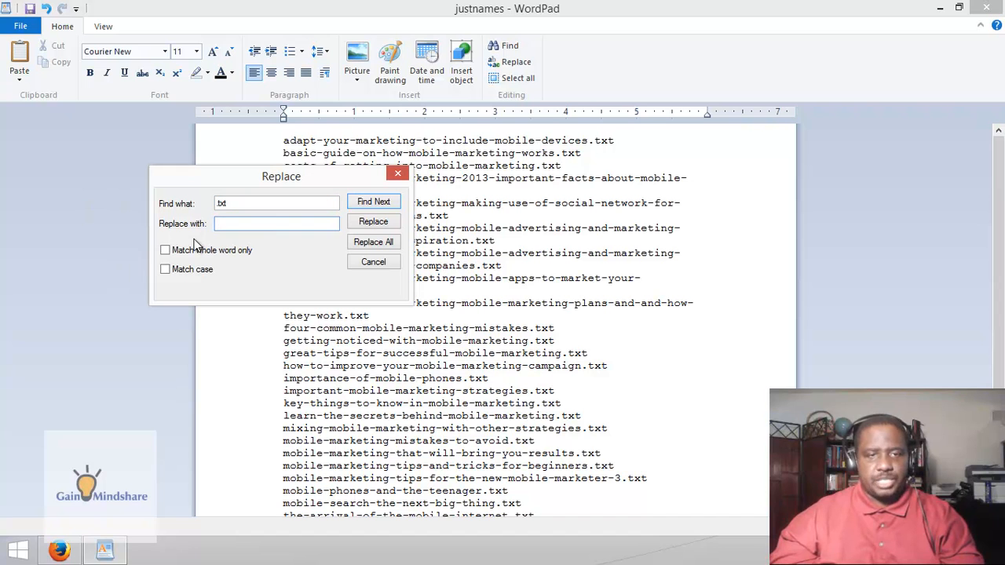
left_click(371, 245)
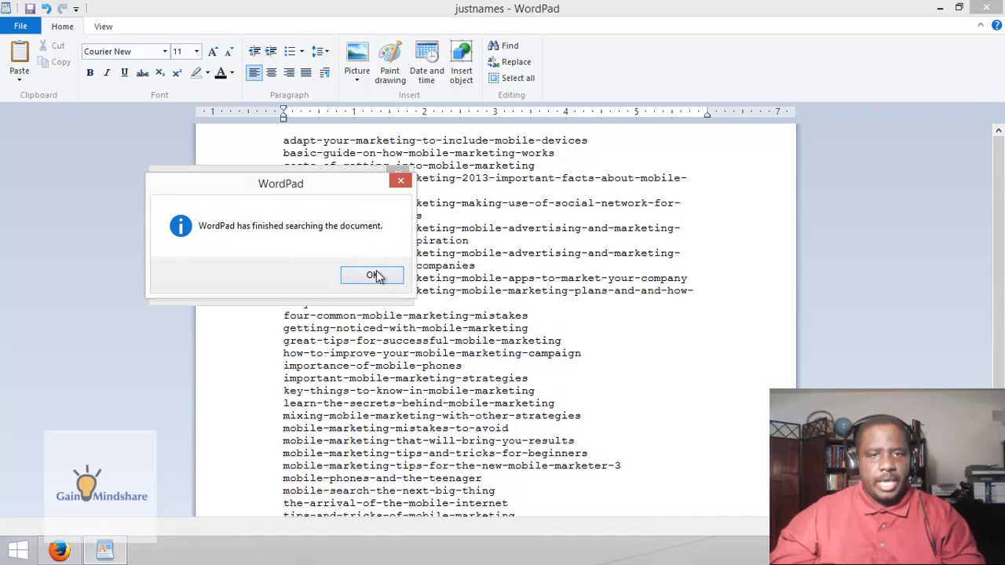
left_click(377, 275)
left_click(398, 175)
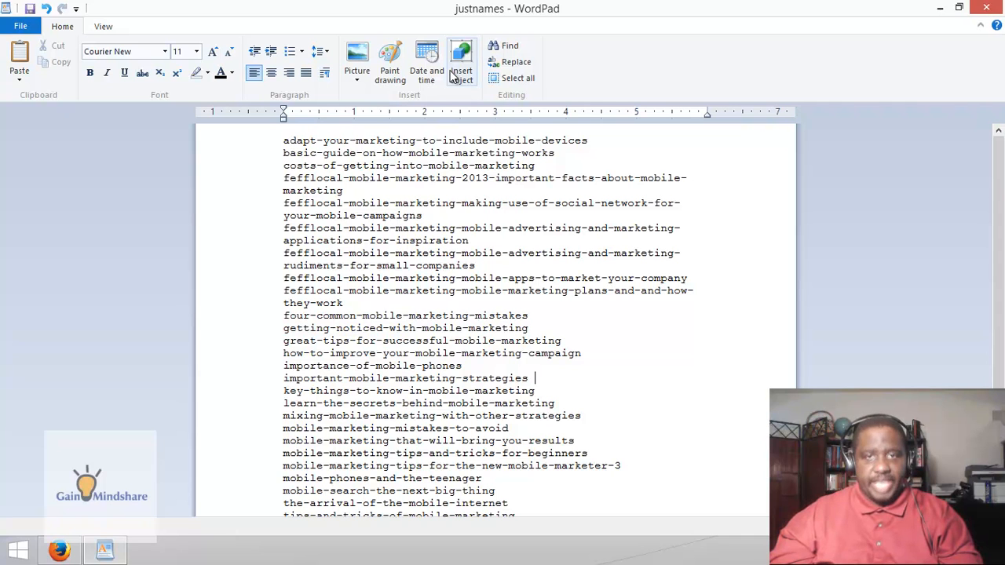
- Replace all hyphens in the list with spaces
left_click(502, 61)
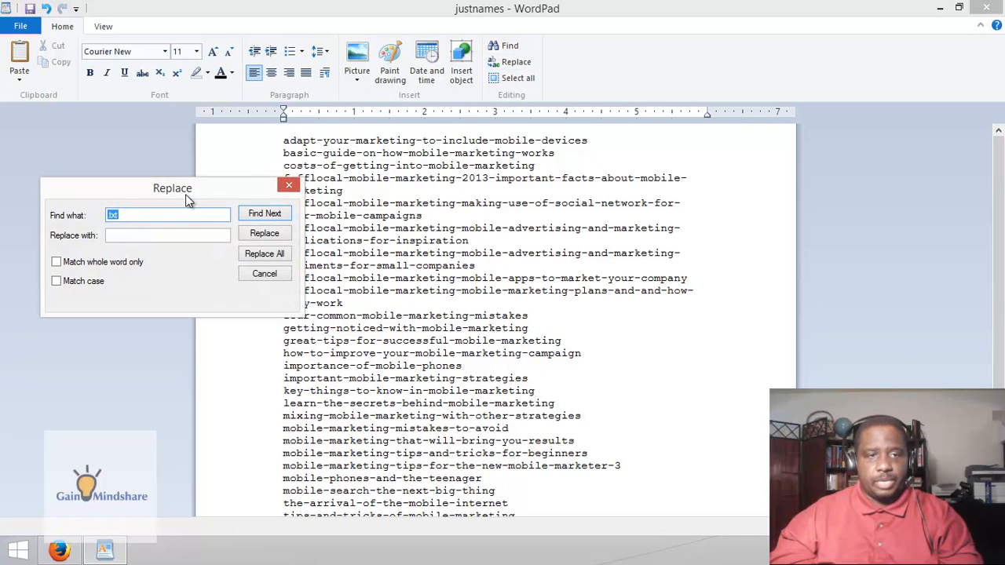
left_click_drag(189, 189, 271, 169)
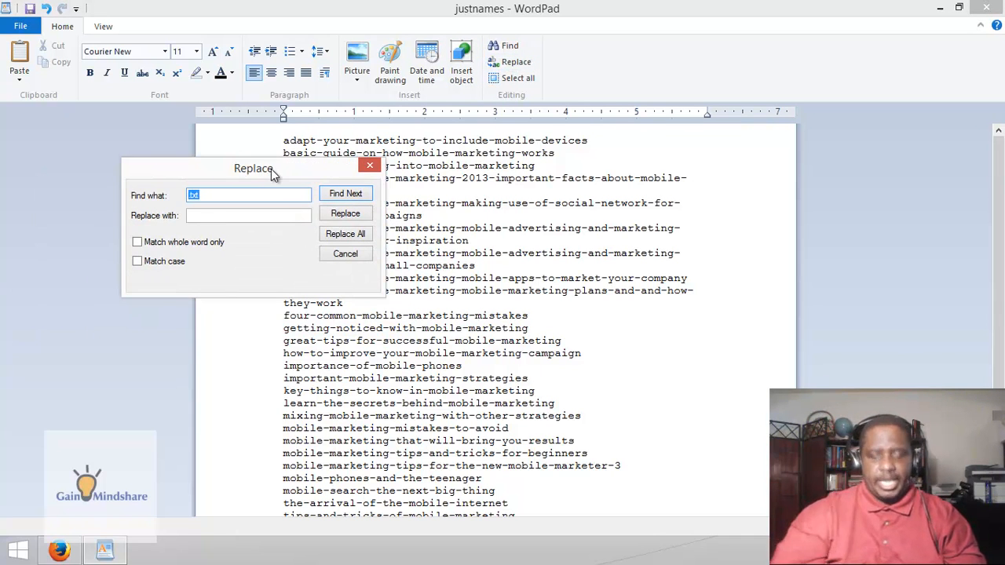
type("-")
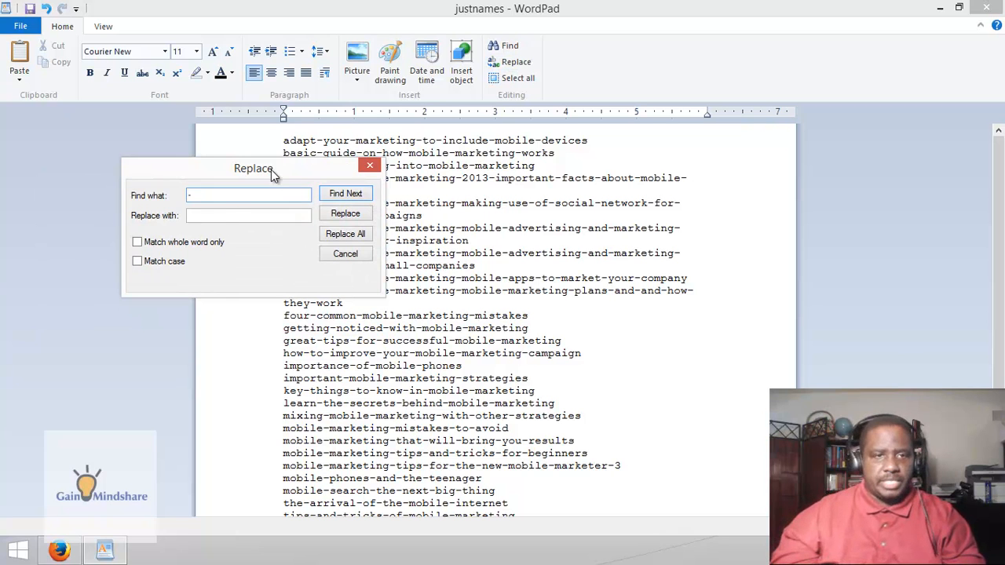
left_click(225, 216)
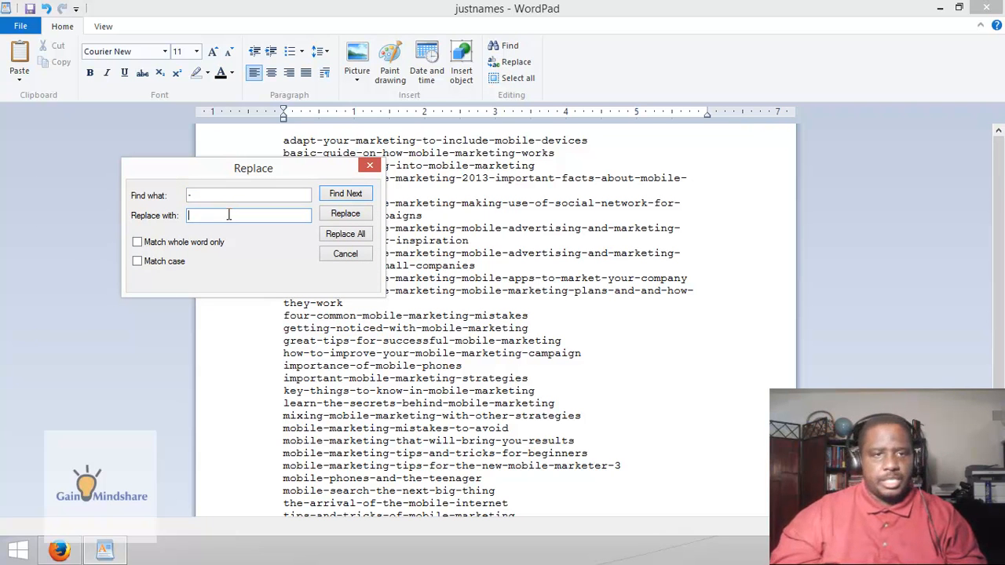
left_click(344, 234)
left_click(344, 267)
left_click(370, 165)
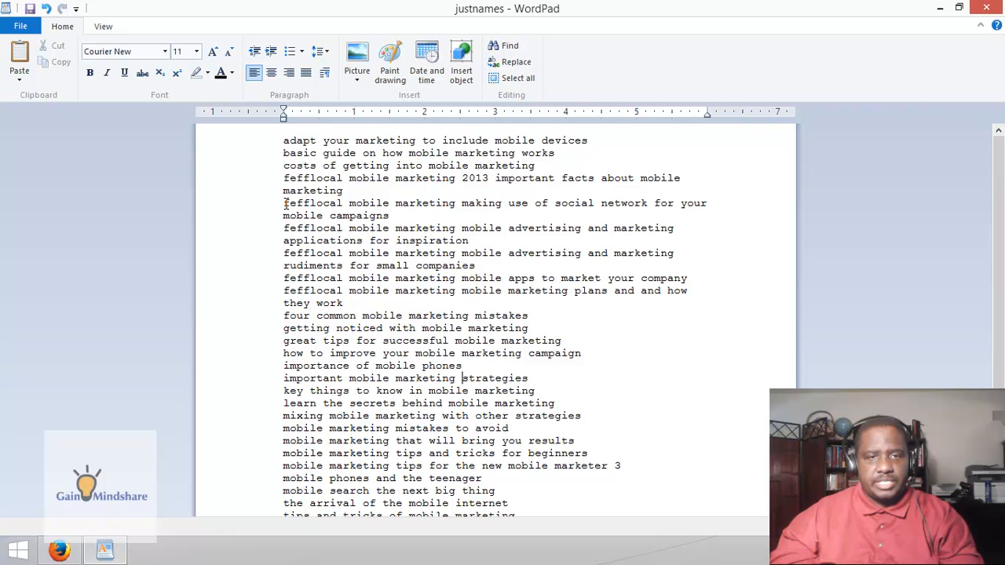
- Remove every "fefflocal" from the title list by replacing all occurrences with nothing
left_click_drag(285, 203, 343, 201)
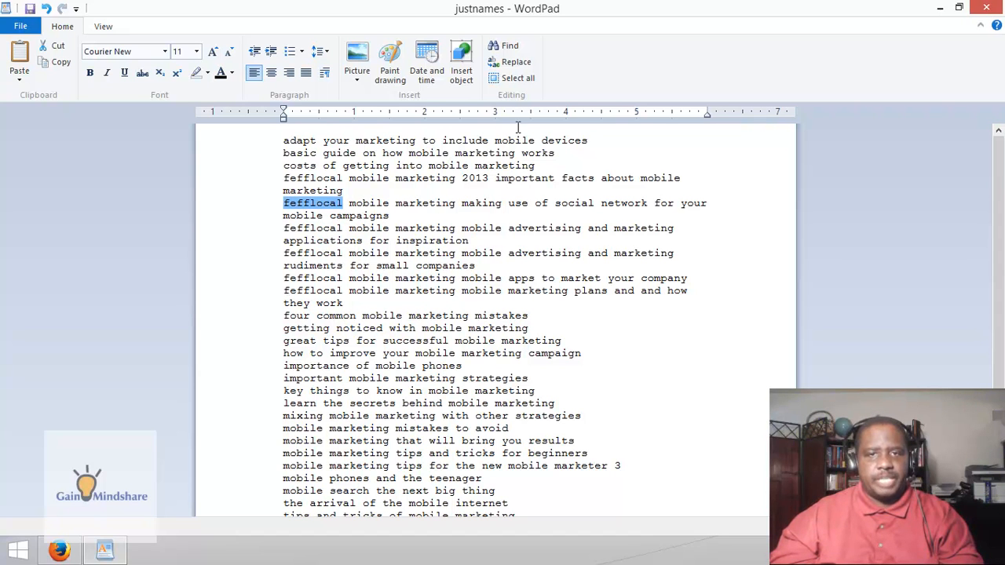
left_click(512, 62)
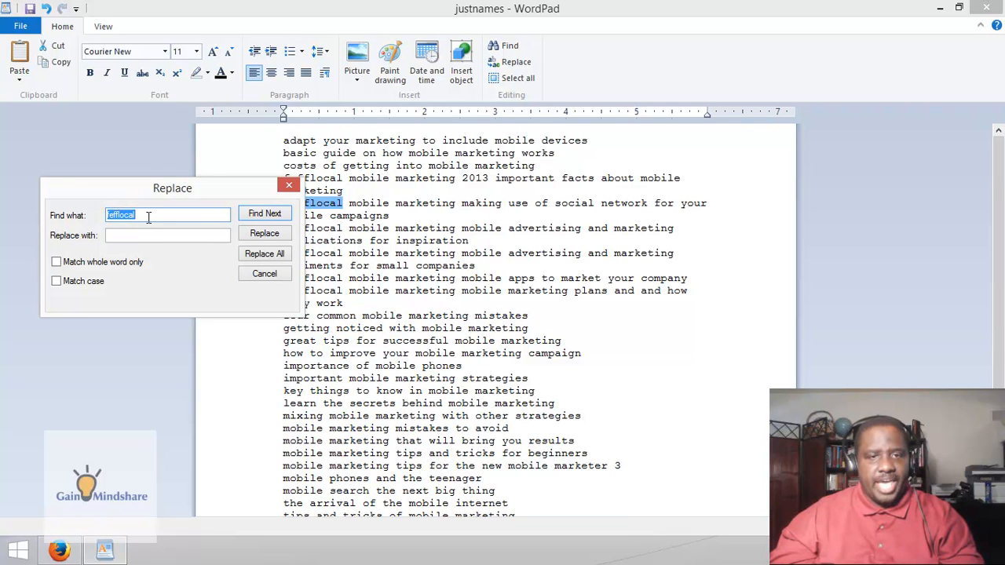
left_click(127, 235)
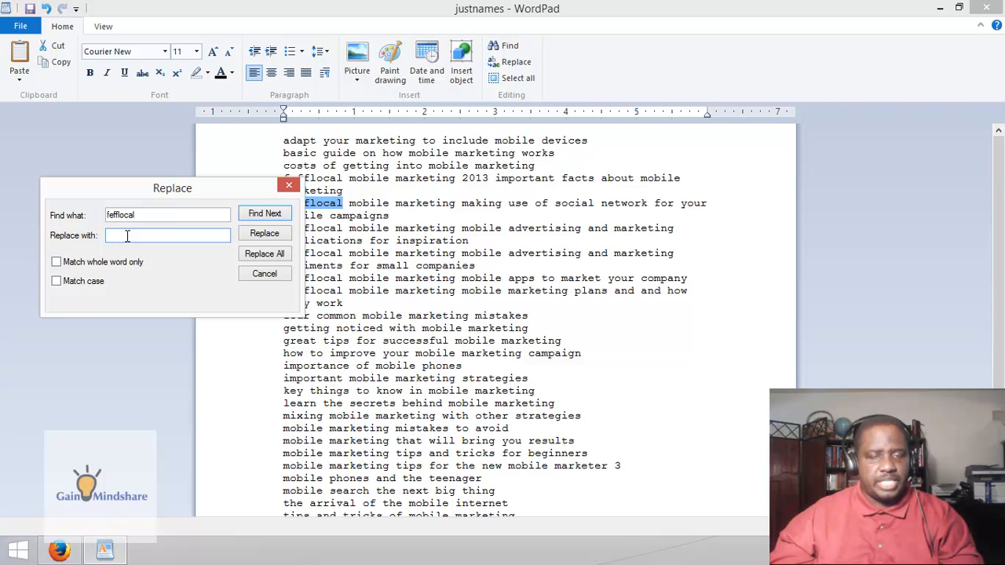
left_click(260, 240)
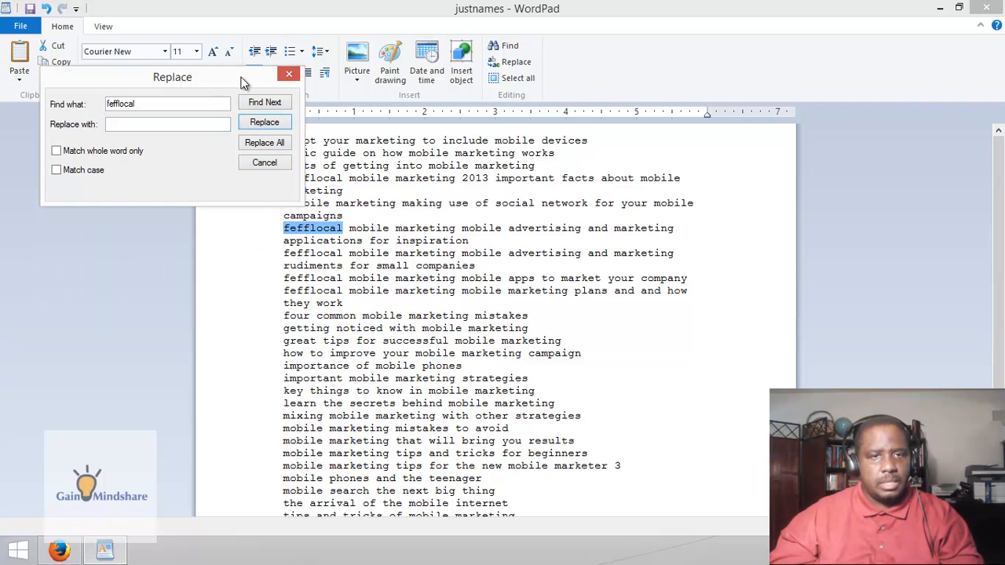
left_click(260, 124)
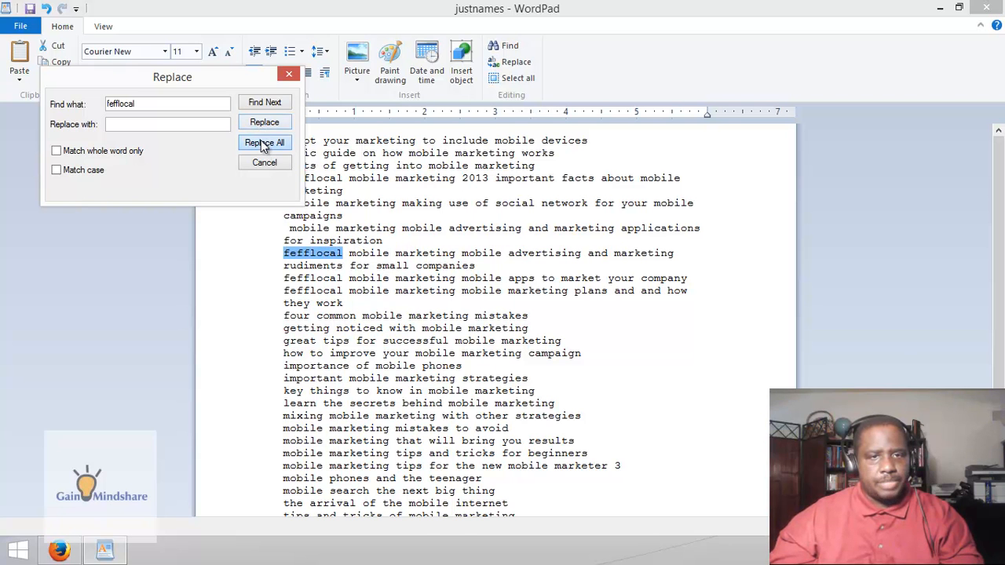
left_click(263, 143)
left_click(280, 175)
left_click(289, 74)
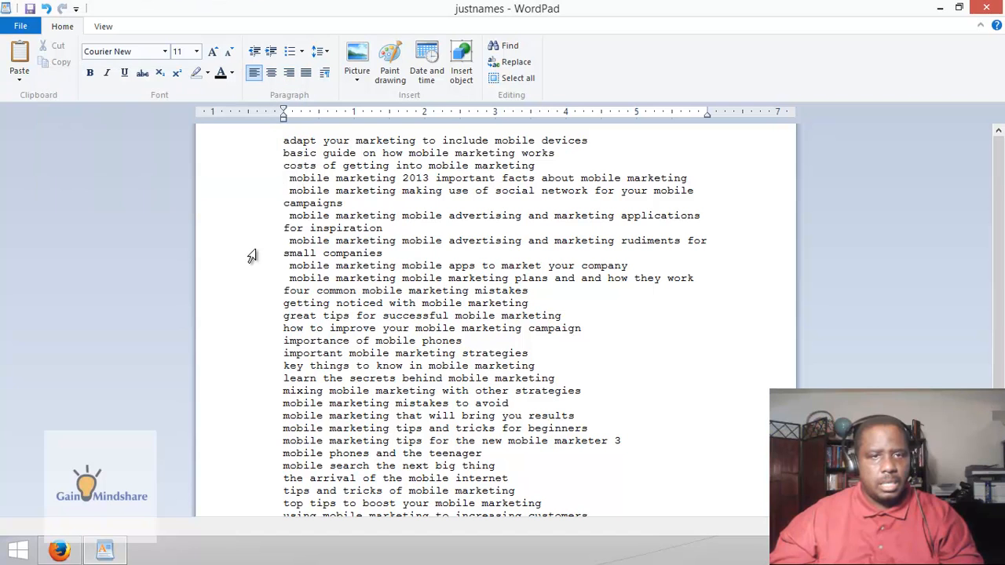
- Delete the leading space from each of the indented "mobile marketing" titles in the list
key("Delete")
key("Down")
key("Delete")
key("Delete")
key("Down")
key("Down")
key("Delete")
key("Down")
key("Down")
key("Delete")
key("Down")
key("Delete")
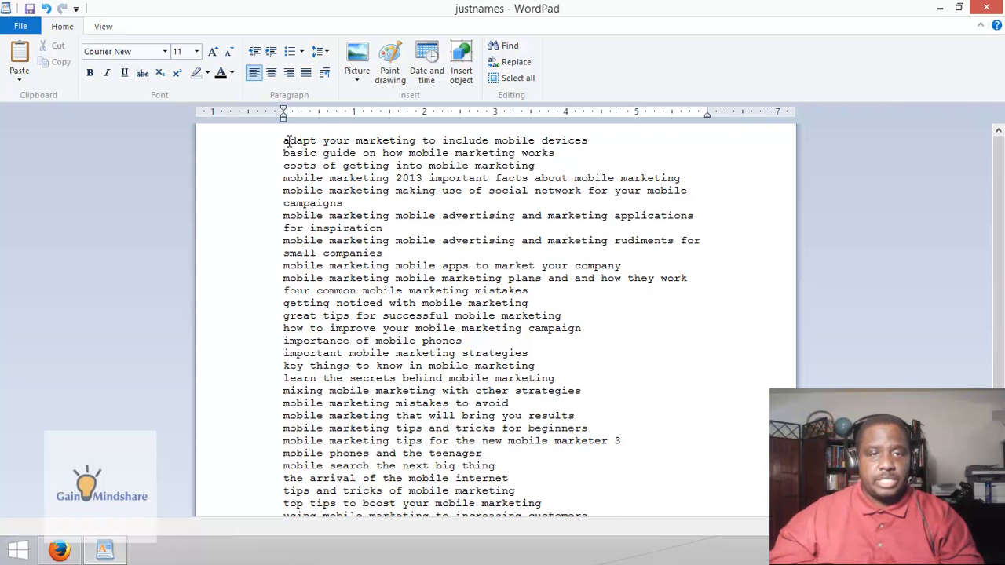
- Copy the whole cleaned title list from WordPad and paste it into a blank Word document
left_click_drag(287, 140, 615, 502)
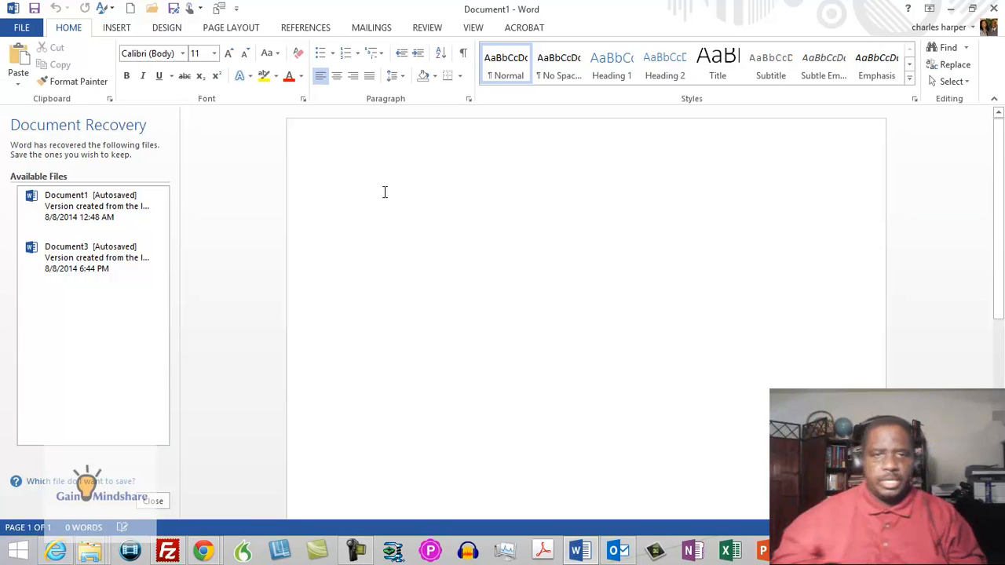
key("ctrl+v")
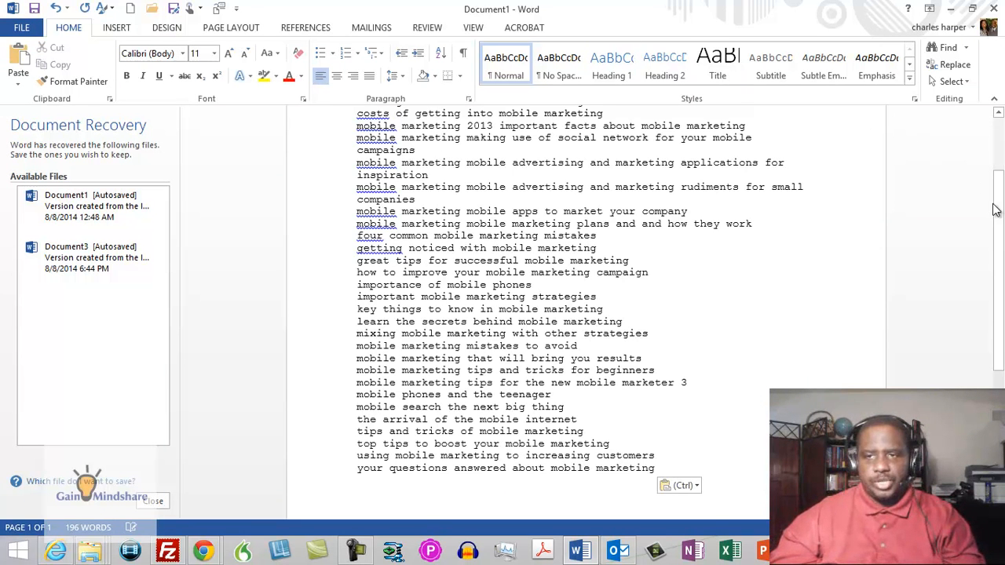
scroll(994, 209, "up", 3)
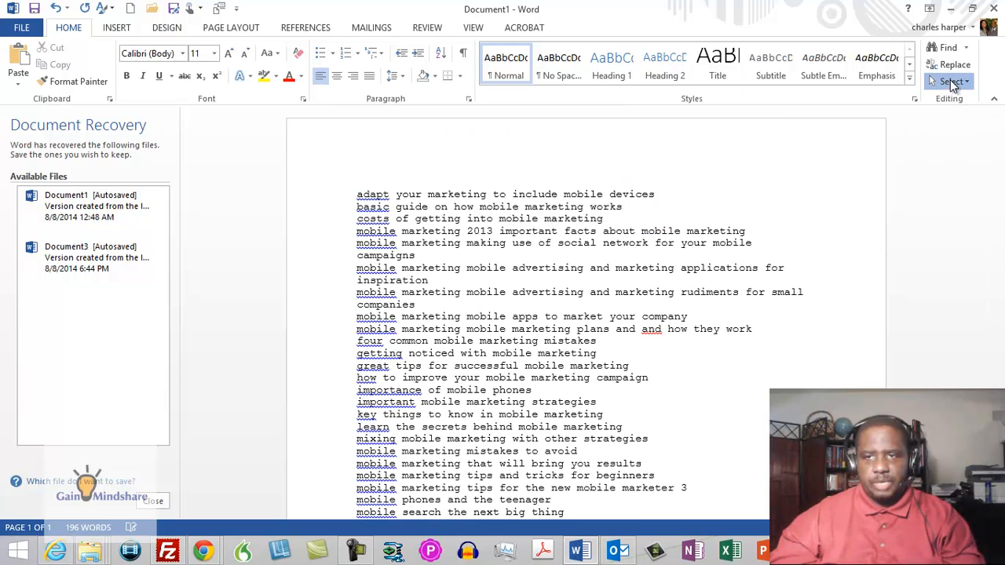
- Change the case of all the titles in the document to Capitalize Each Word and look over the list
left_click(952, 82)
left_click(816, 102)
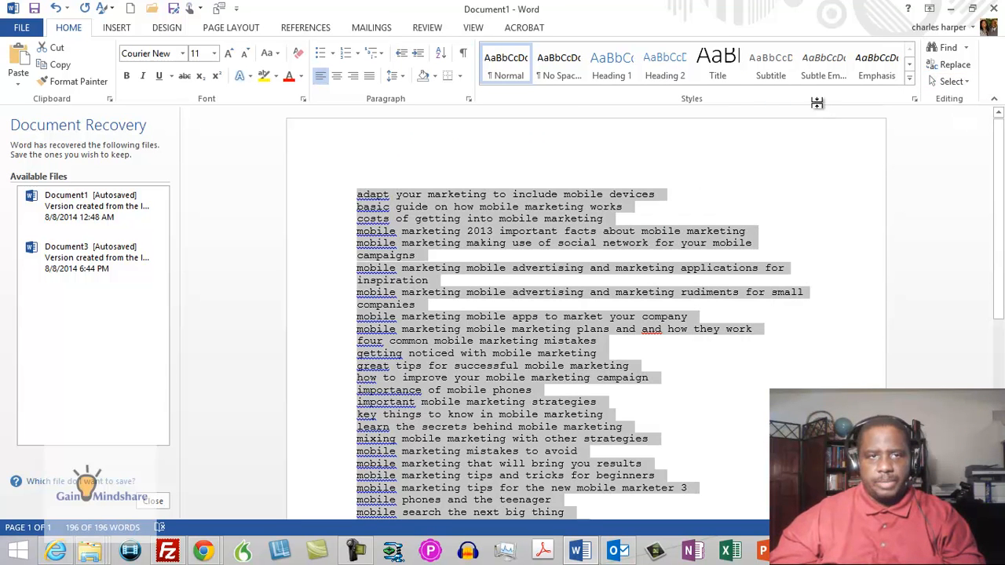
left_click(278, 55)
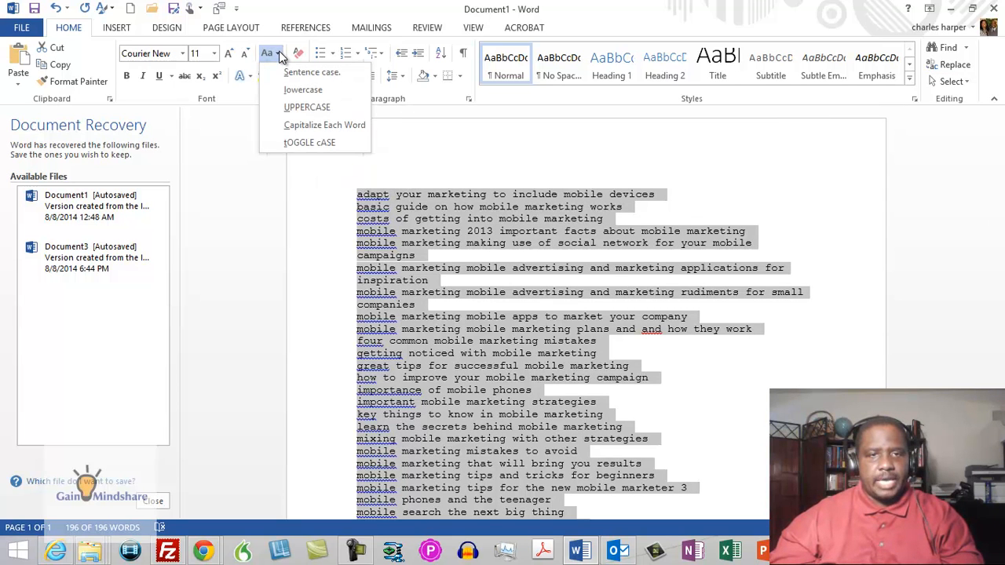
left_click(297, 125)
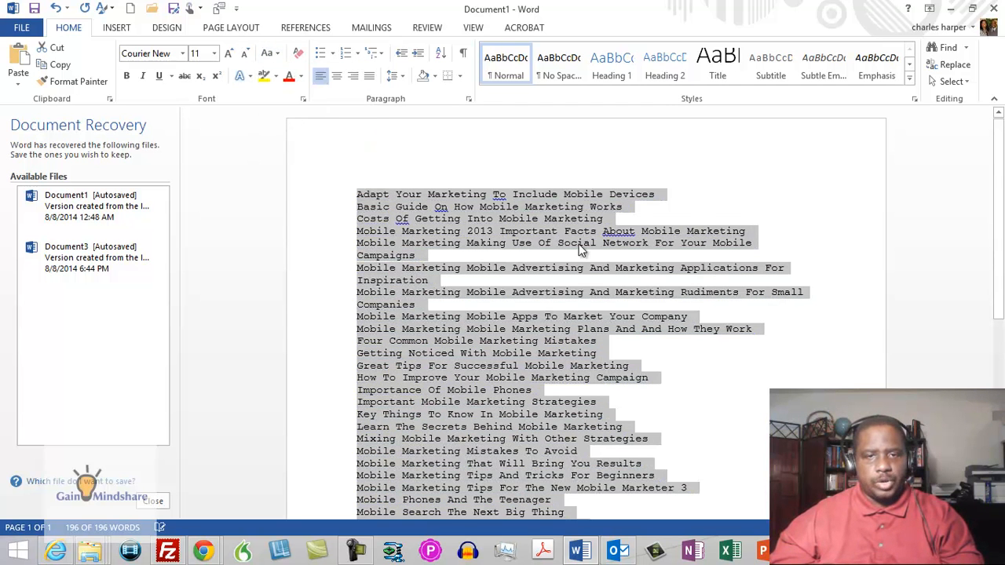
left_click(693, 217)
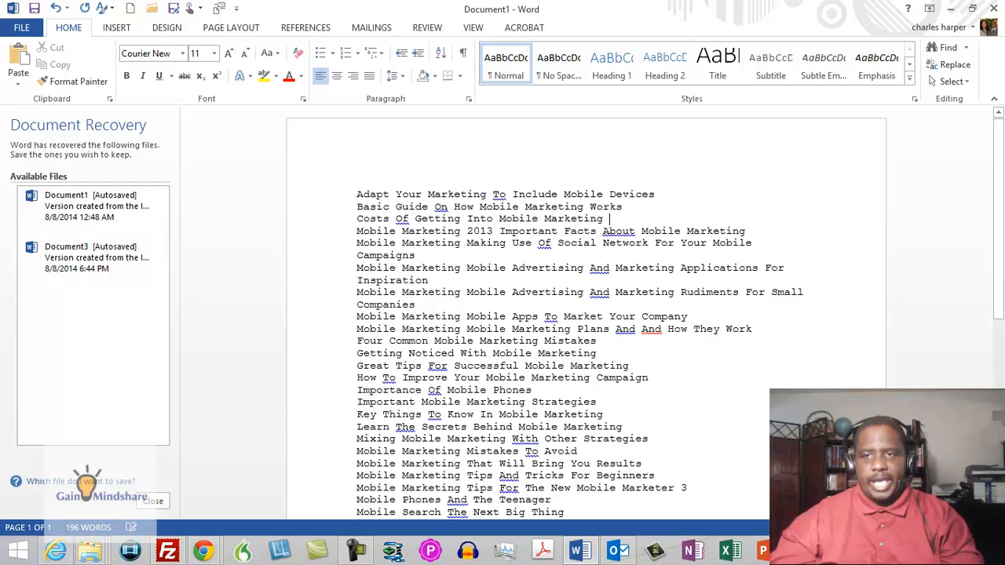
left_click_drag(1003, 190, 1000, 226)
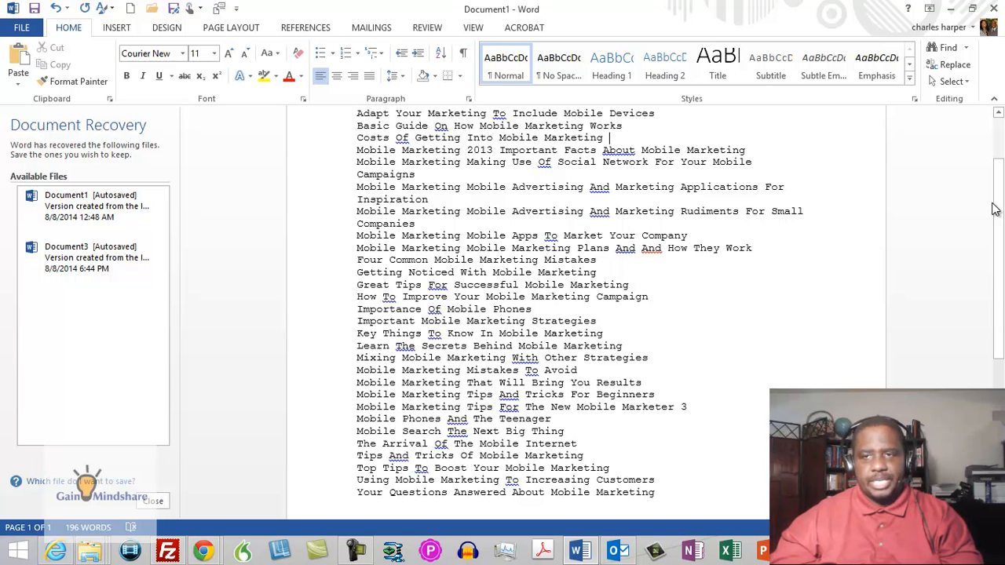
left_click_drag(996, 209, 999, 176)
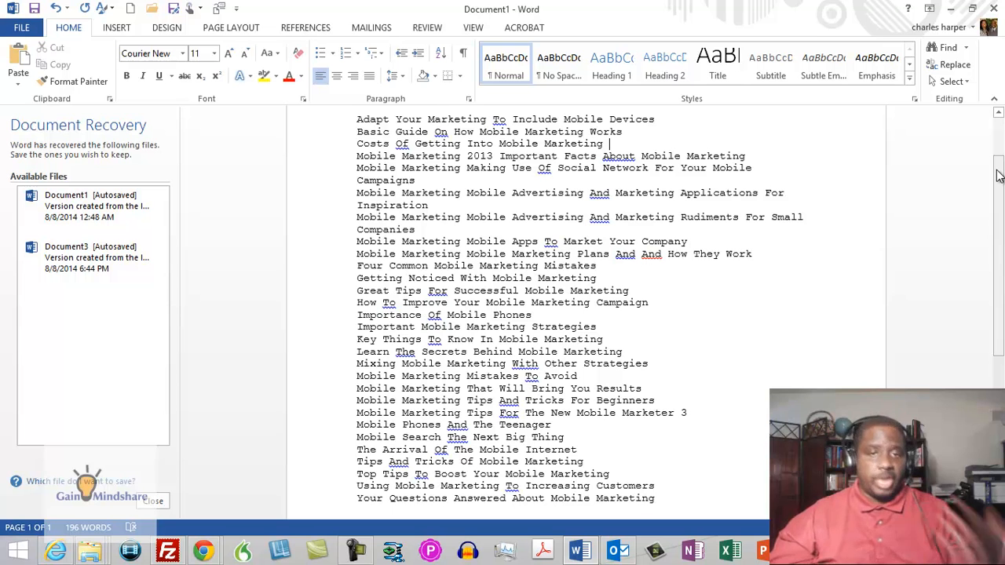